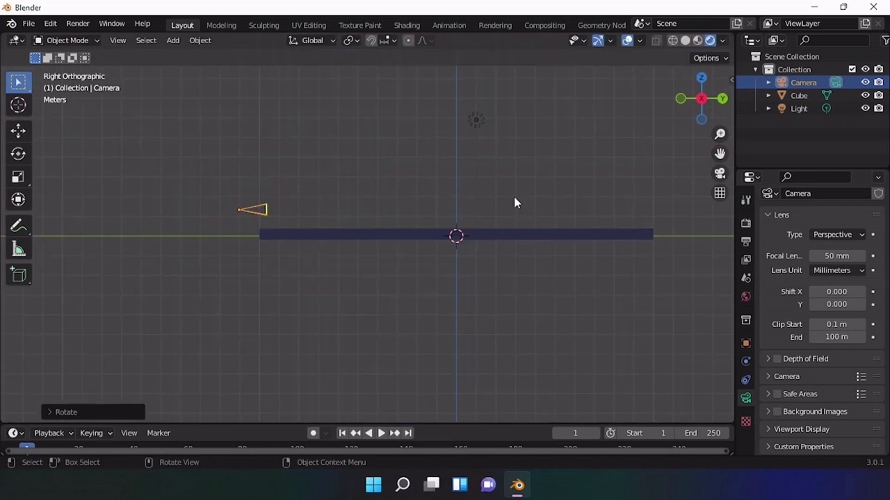
Align the camera to a low view across the chessboard and select the board.
key(ctrl+alt+KP_0)
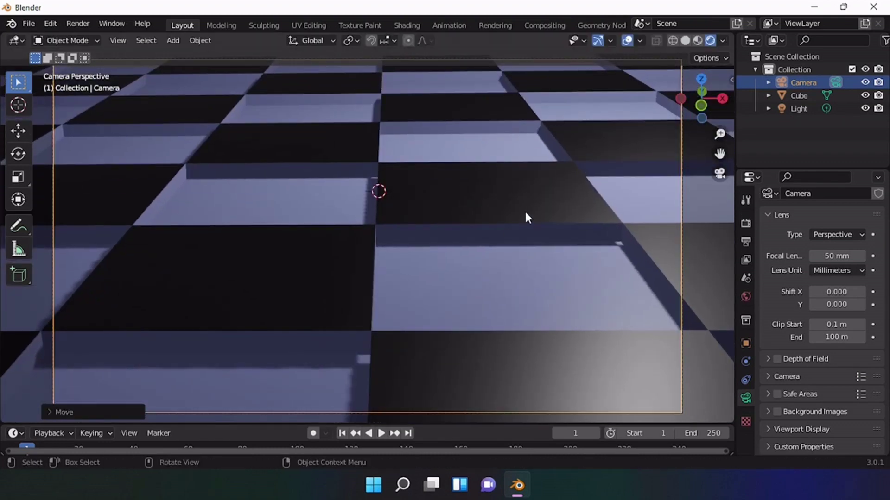
click(526, 218)
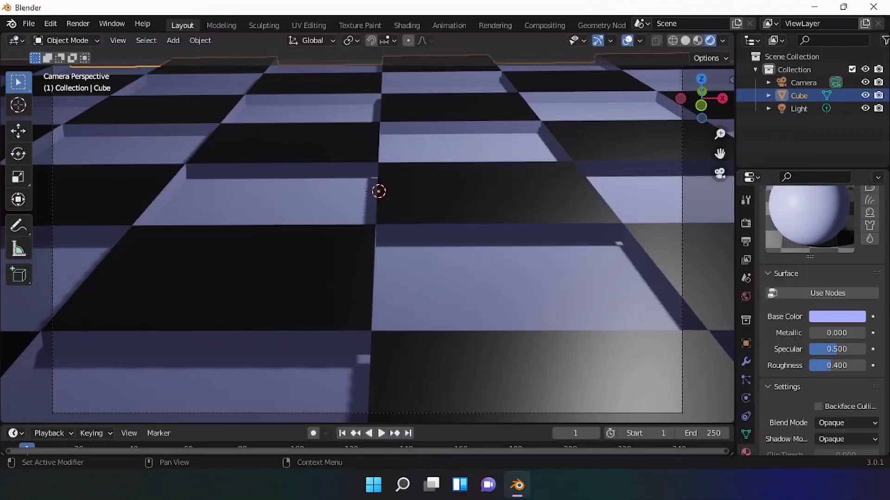
Save the scene in the Documents folder as chessIllustration.blend.
key(ctrl+s)
text(chessIllu)
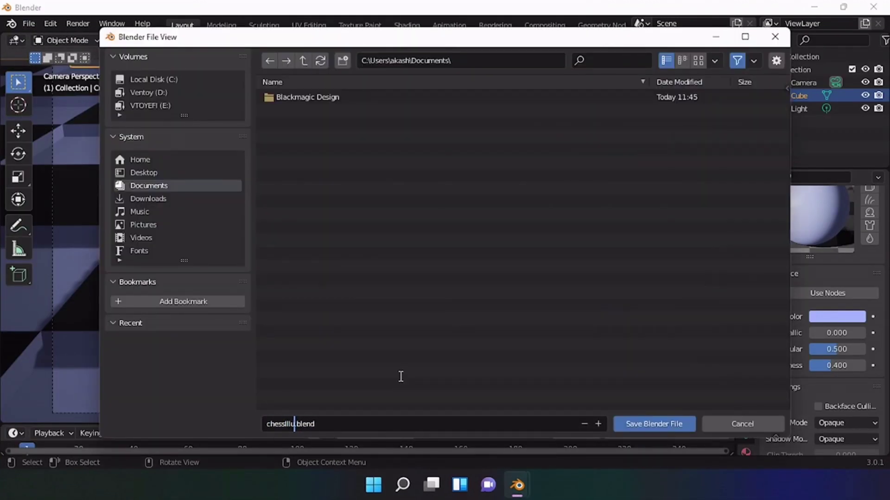
text(stration)
key(Return)
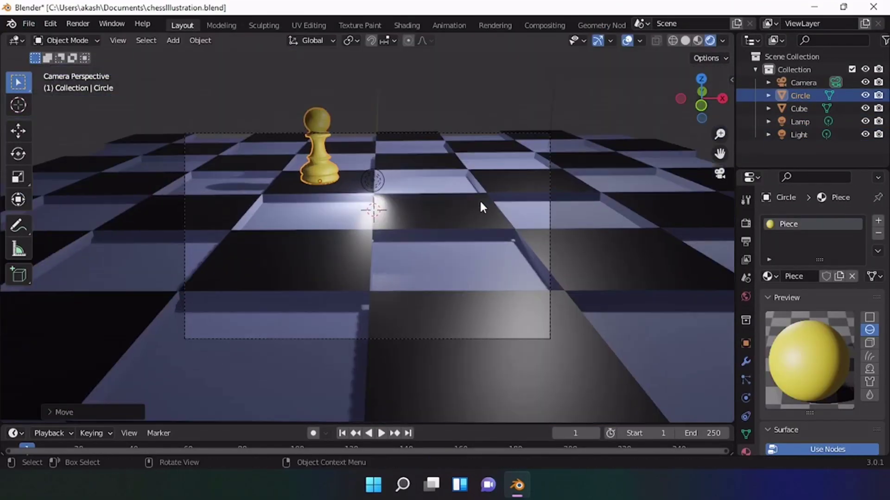
Duplicate the pawn onto another square, and make a further copy along the X axis.
key(shift+d)
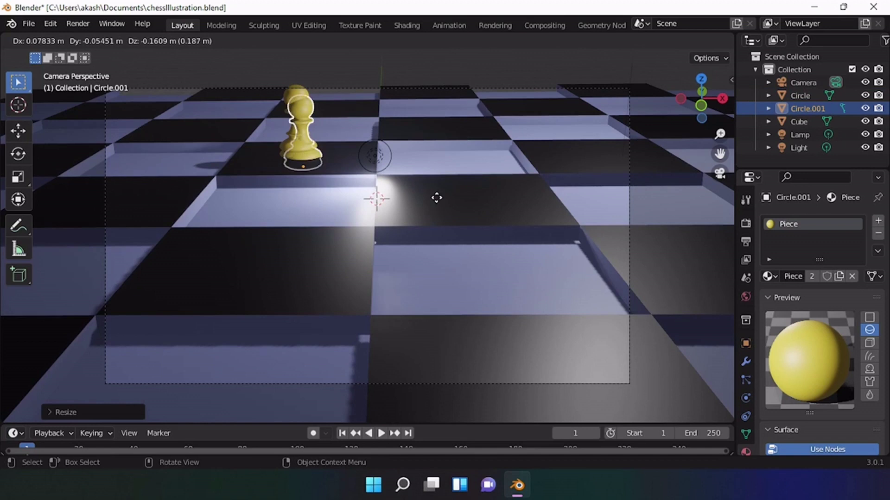
click(480, 149)
key(shift+d)
key(x)
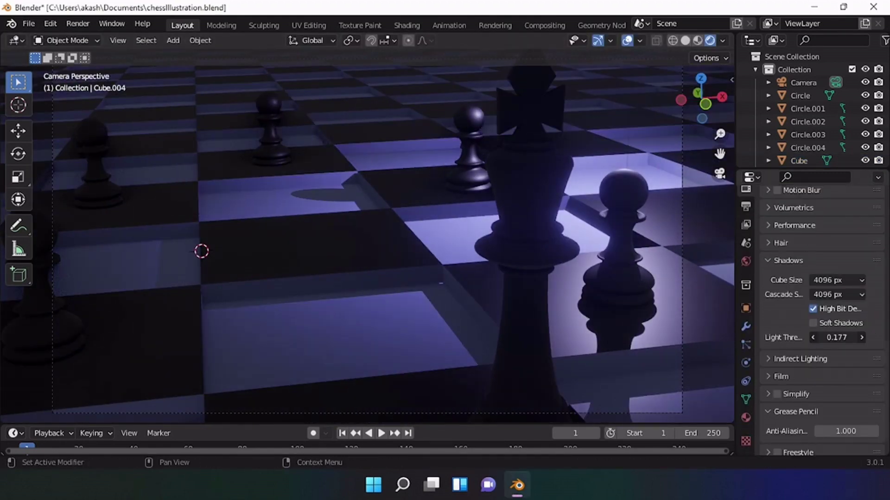
Set the shadow cascade size to 4096 px and the light threshold to 0.167, and render the scene.
click(824, 295)
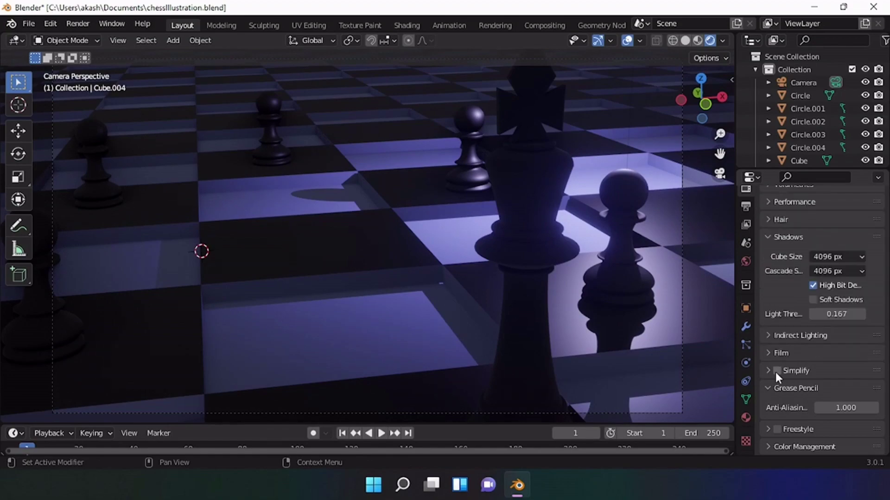
key(F12)
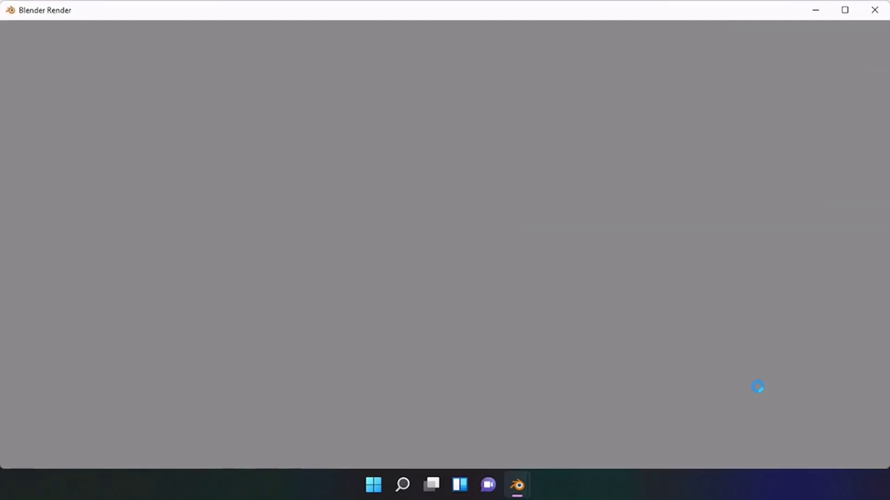
scroll(601, 222, down, 4)
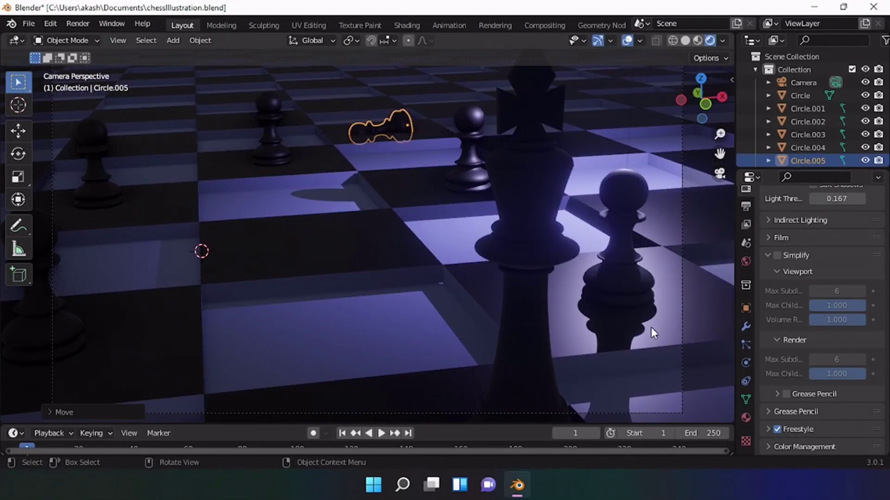
Give the fallen pawn a white material, and duplicate the fallen pawn along the Y axis.
click(745, 417)
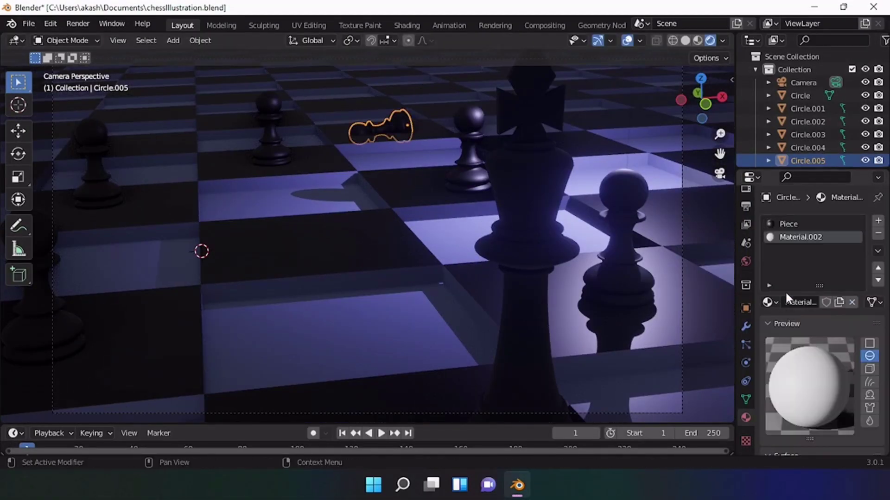
scroll(793, 334, down, 5)
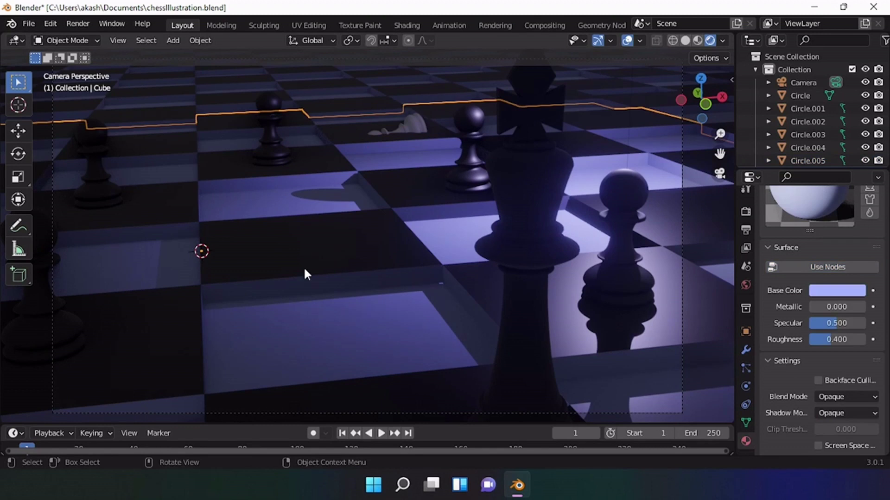
key(shift+d)
key(y)
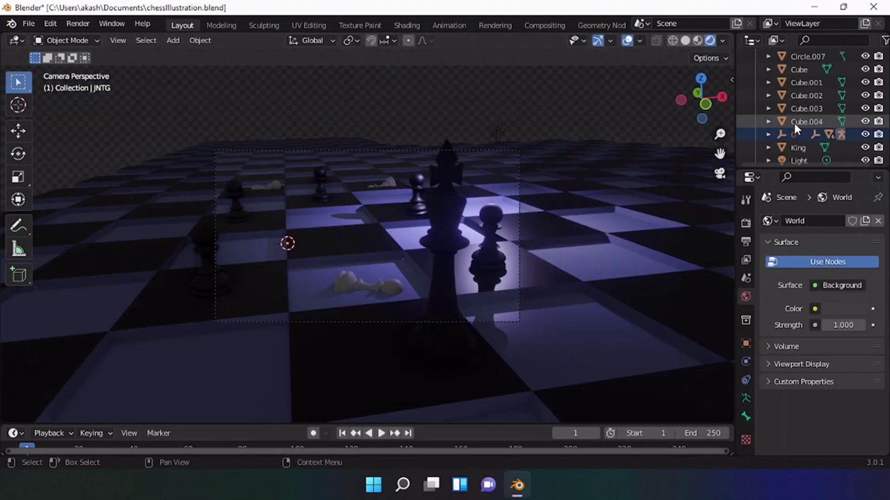
Scale the imported arrow model by a factor of 100.
text(s100)
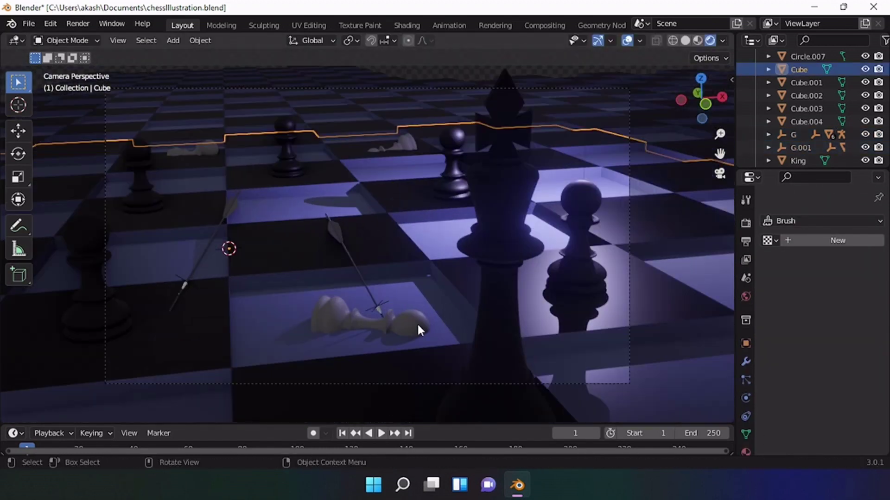
click(585, 370)
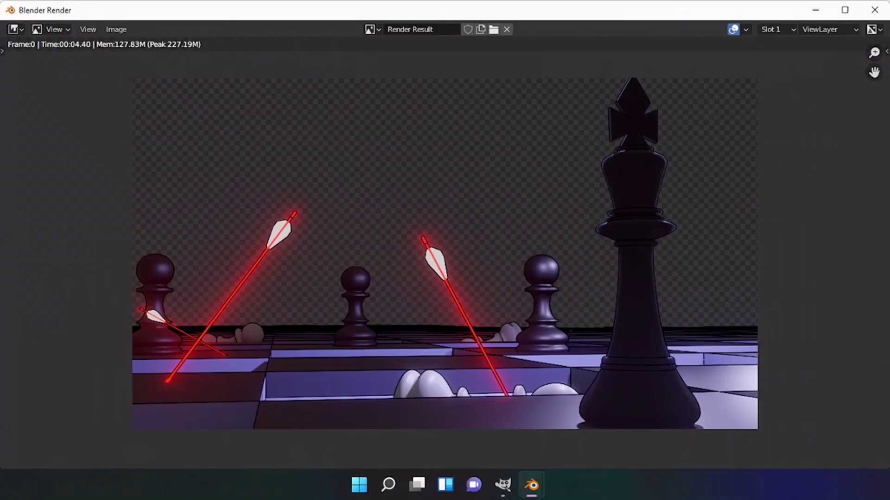
Save the rendered image as Render.png, and choose the Eraser for the purple fog layer in GIMP.
key(shift+alt+s)
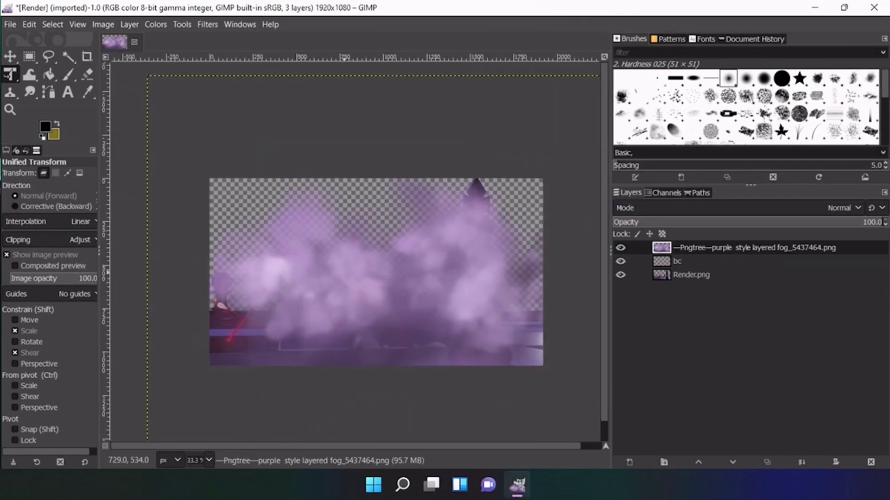
key(shift+e)
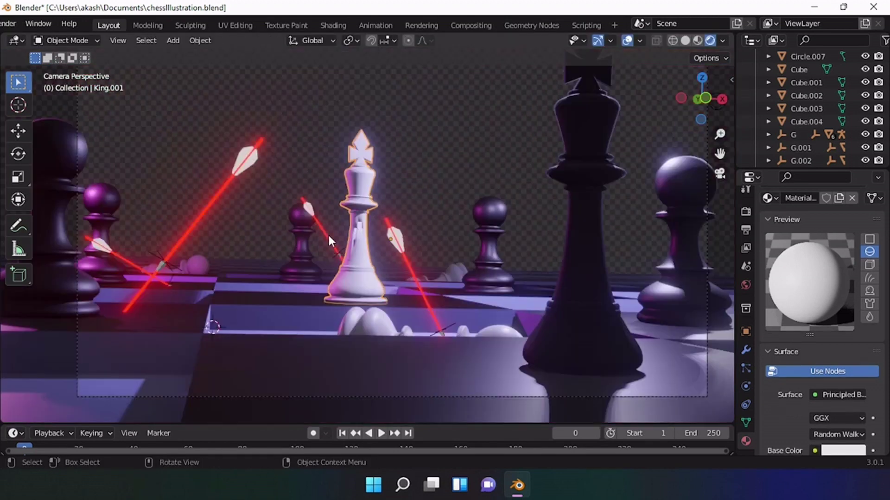
Cut jagged holes into the white king's stem in Blender and reshape their edges by scaling and moving vertices.
key(Tab)
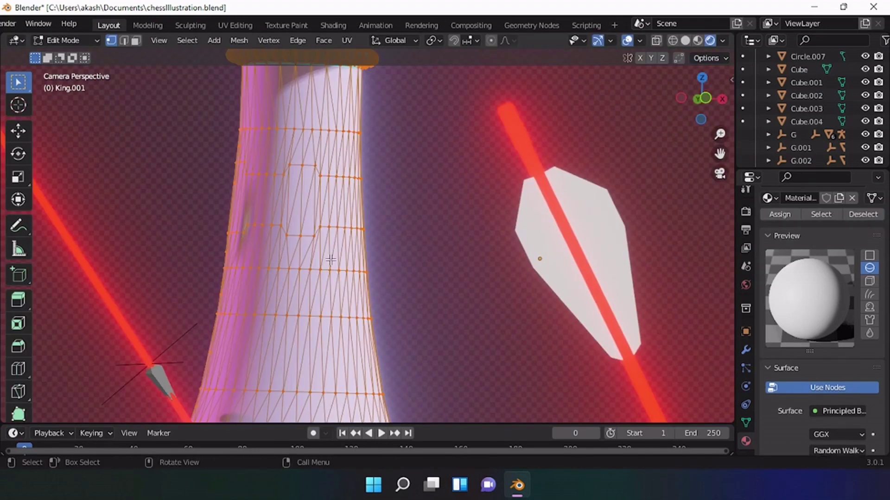
key(Tab)
key(Tab)
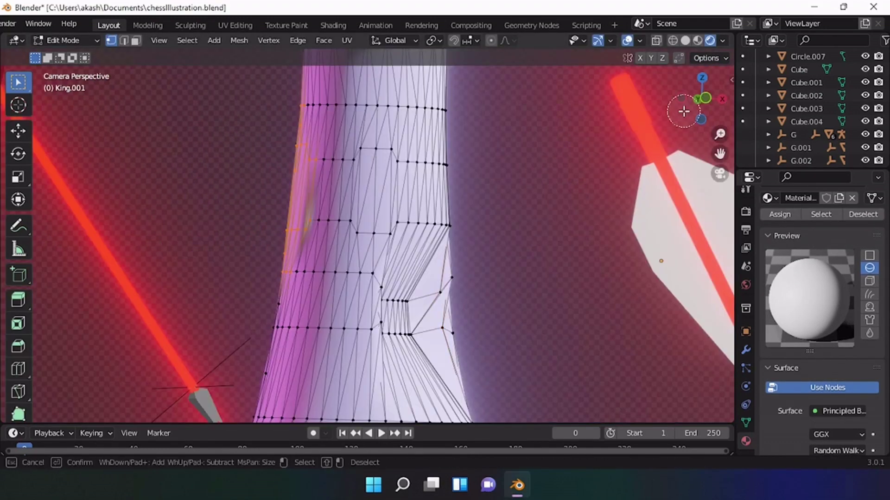
click(295, 387)
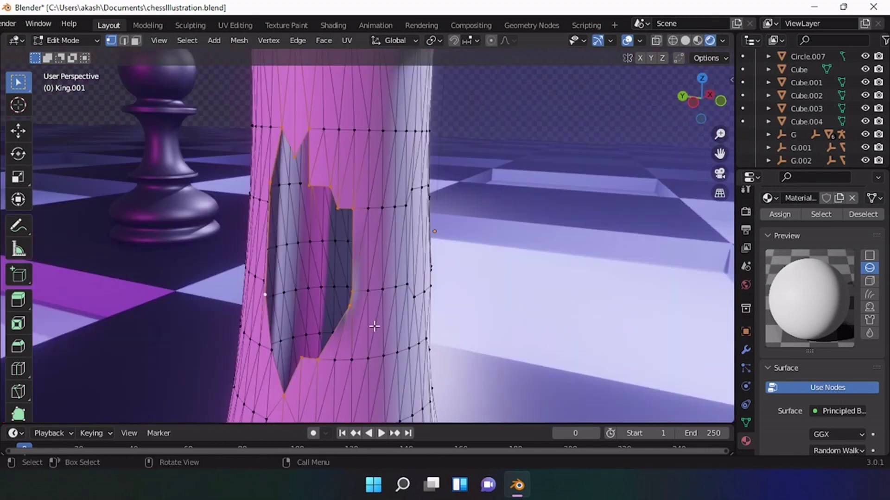
key(s)
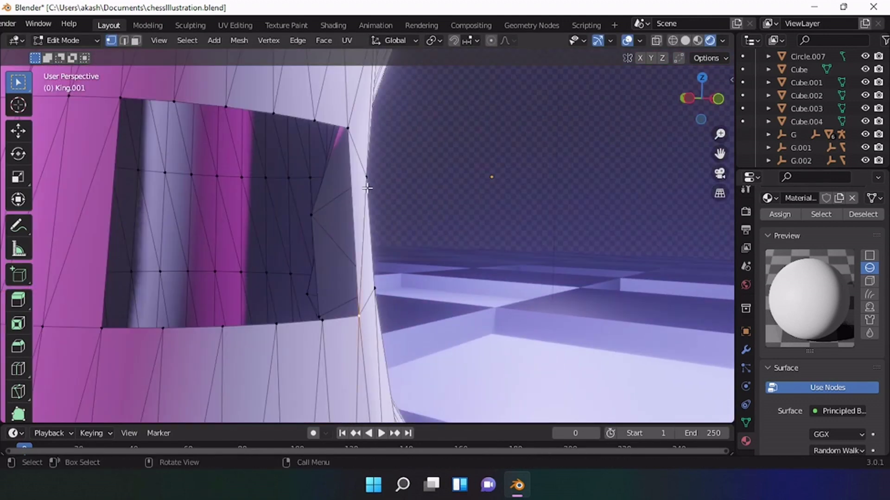
key(g)
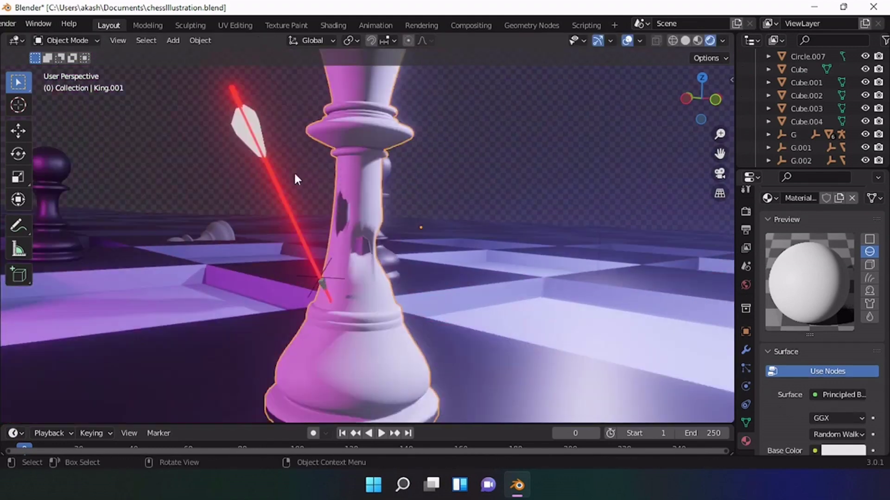
Add a point light to the scene near the damaged white king.
key(shift+a)
mouse_move(250, 364)
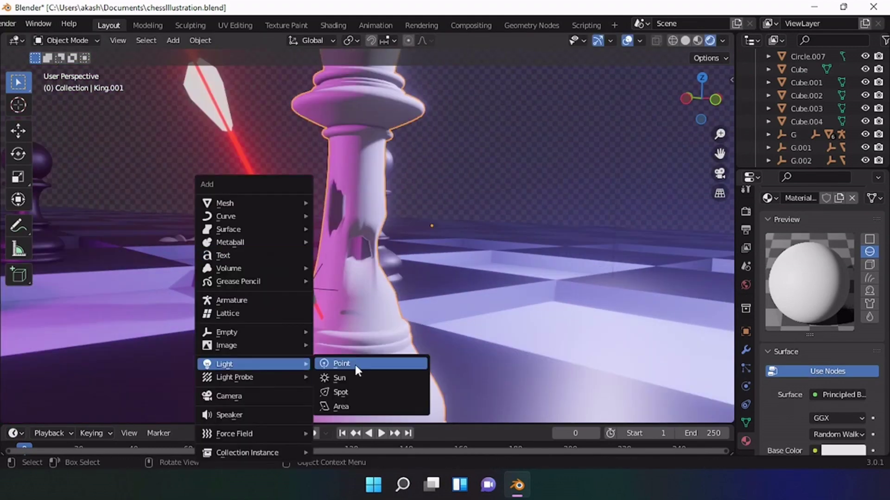
click(354, 363)
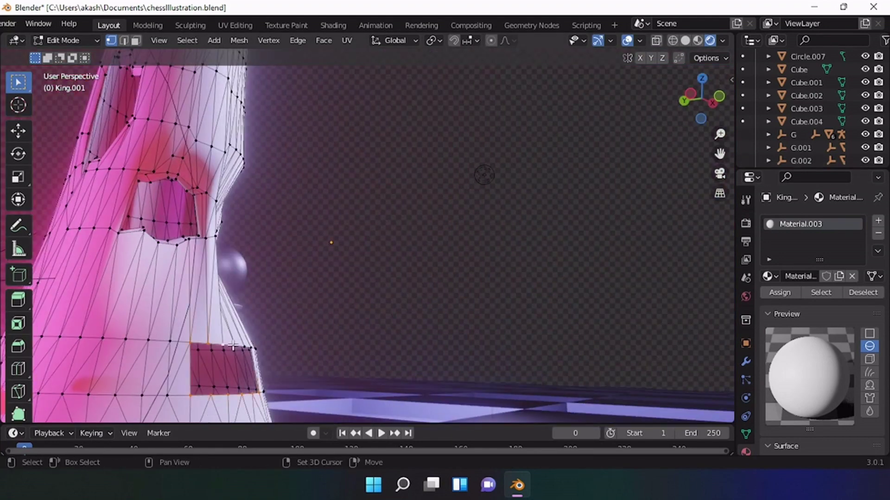
Reshape the lower hole in the white king's stem, and break off the right arm of its cross.
key(g)
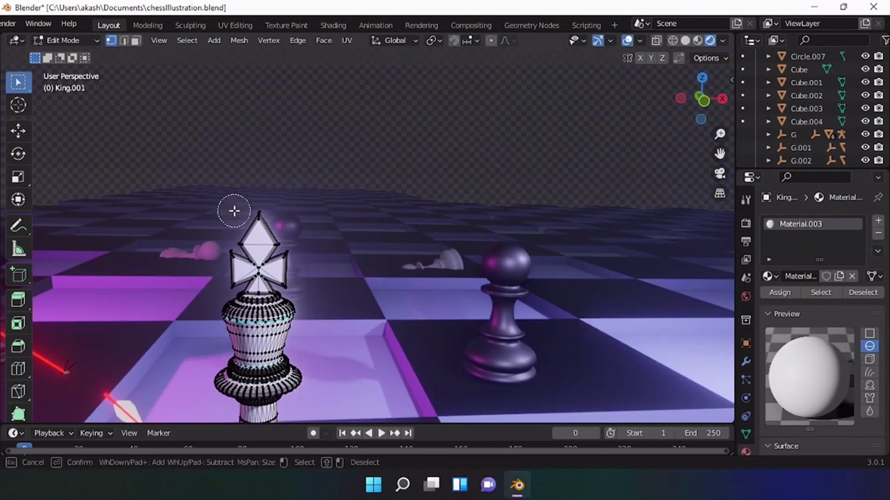
drag(355, 229, 330, 208)
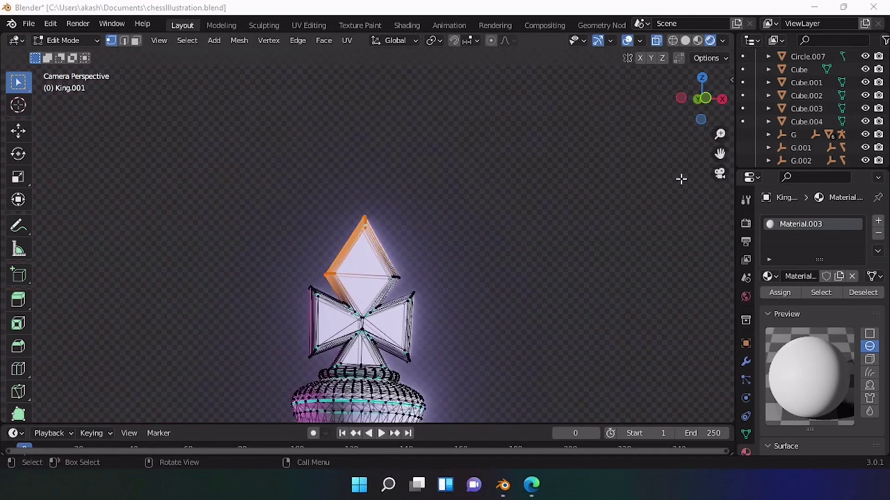
key(c)
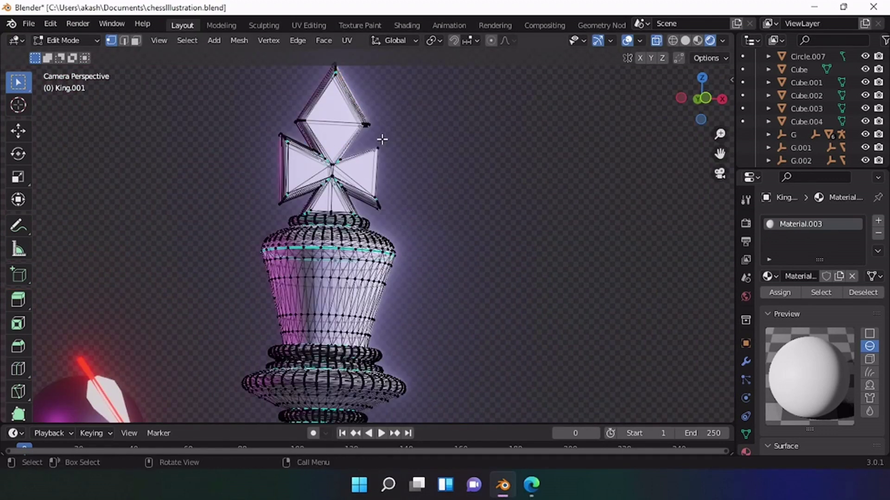
scroll(528, 163, up, 6)
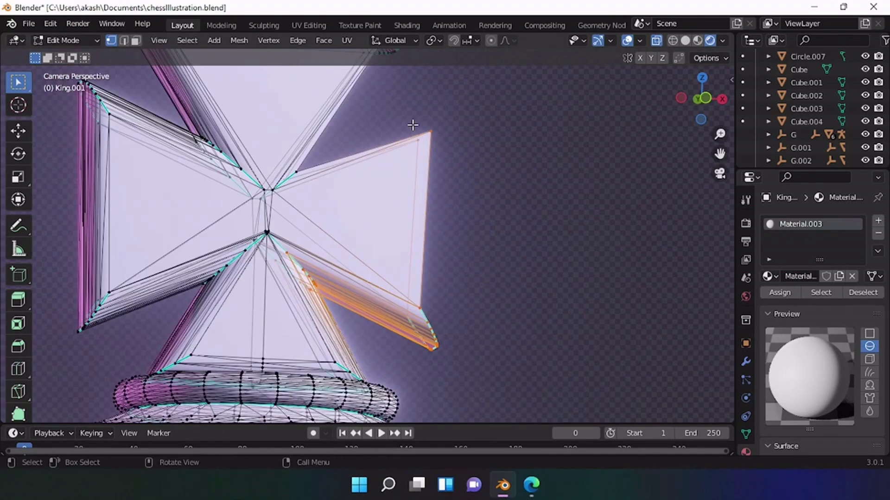
drag(369, 281, 318, 205)
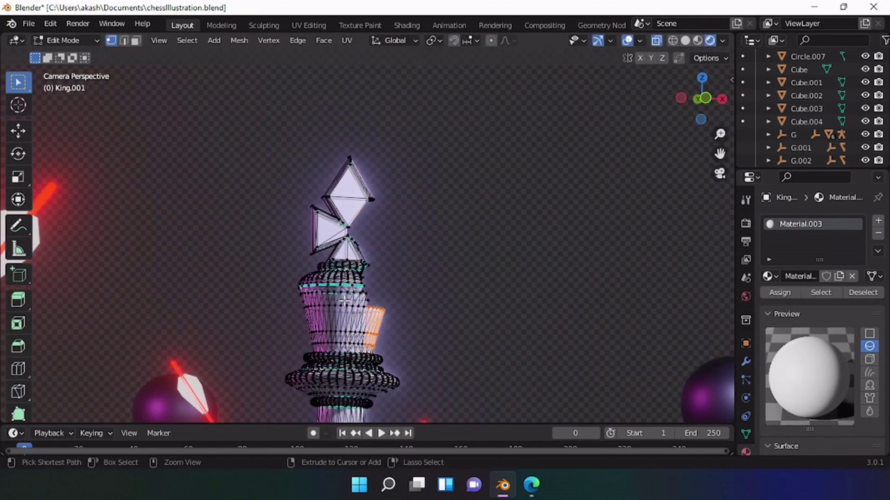
Break a chunk out of the right side of the white king's crown.
key(Tab)
key(Tab)
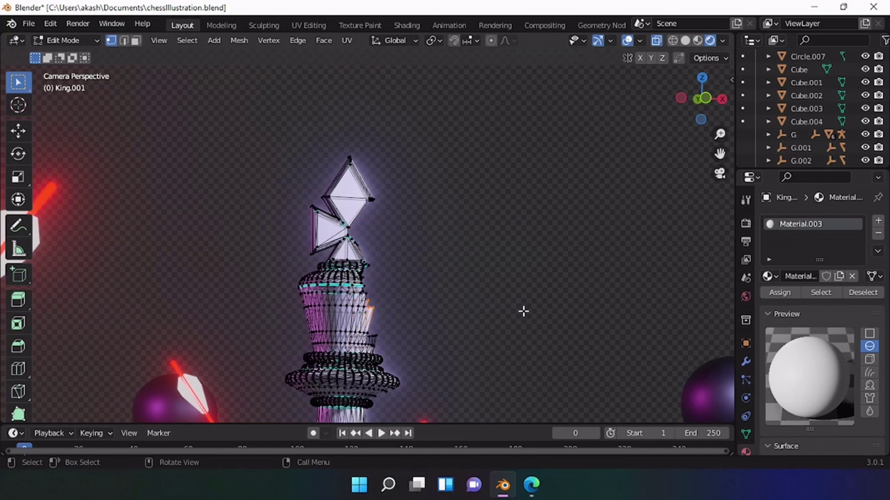
click(656, 40)
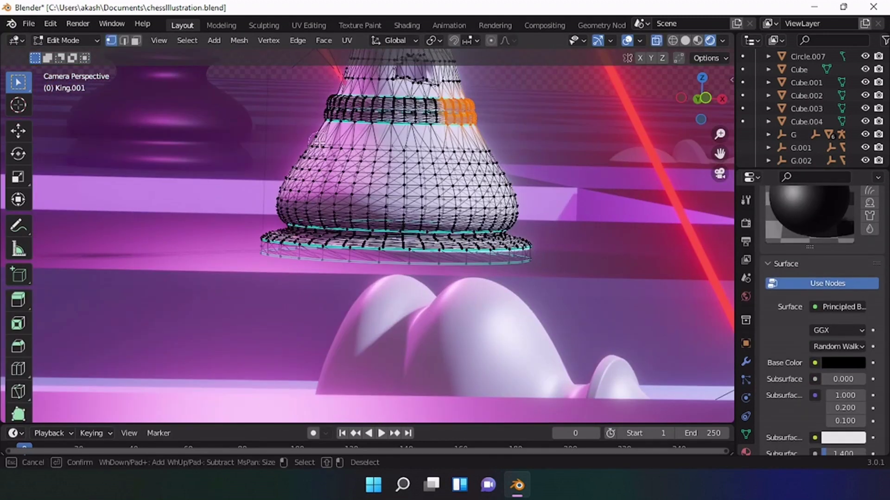
Break away a jagged piece from the left side of the white king's base and offset it.
click(856, 265)
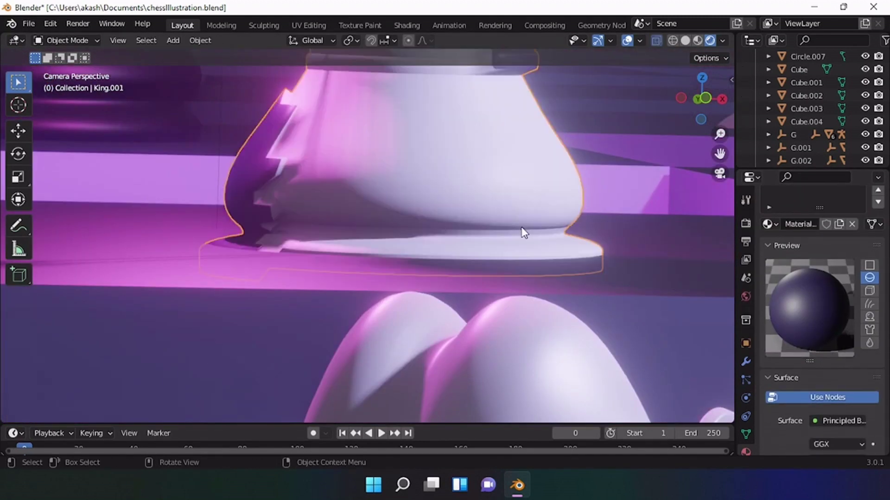
key(Tab)
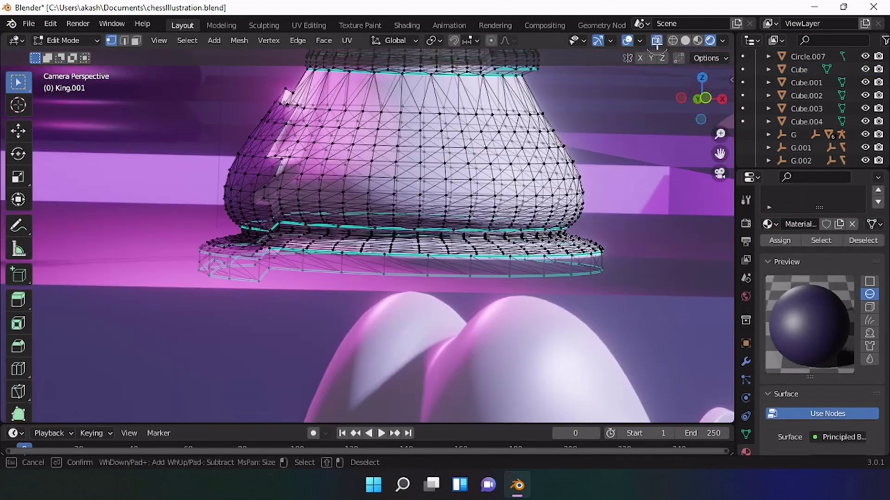
key(g)
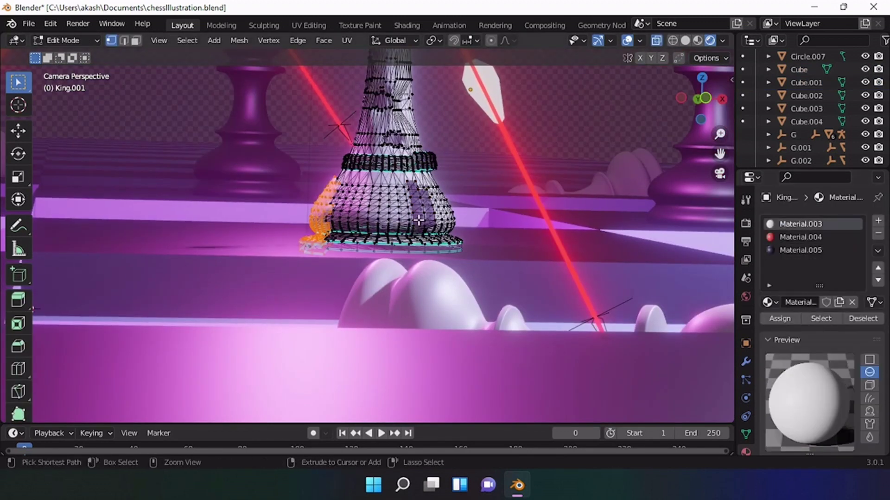
key(Tab)
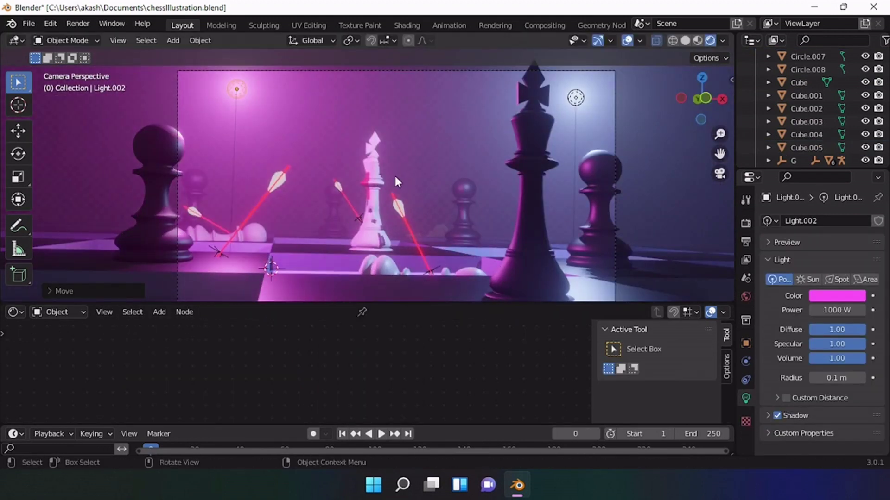
Reposition the blue and magenta point lights on either side of the white king.
key(g)
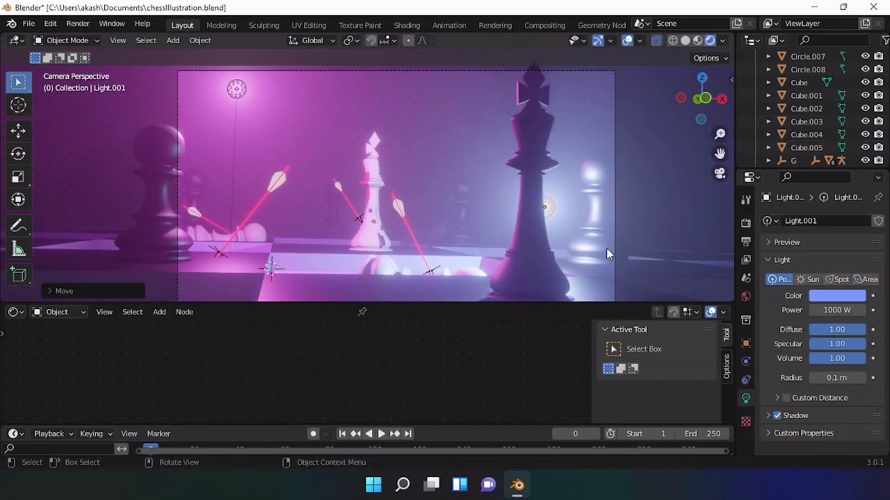
key(g)
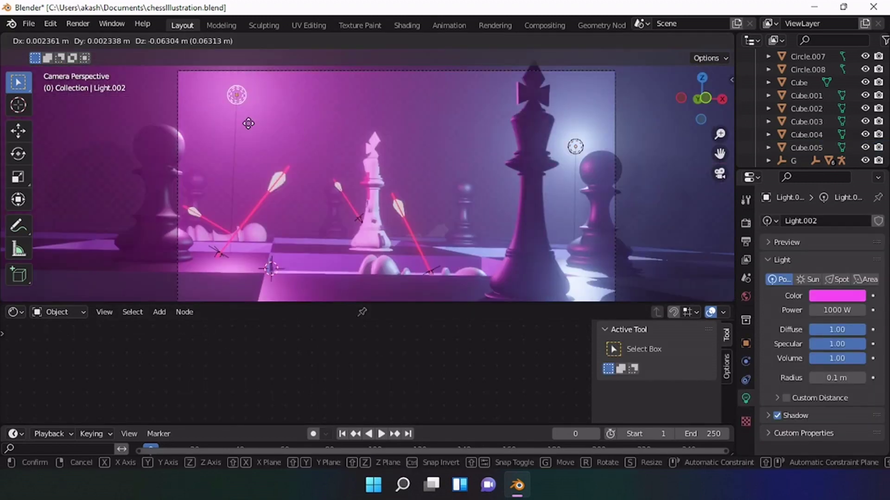
click(205, 144)
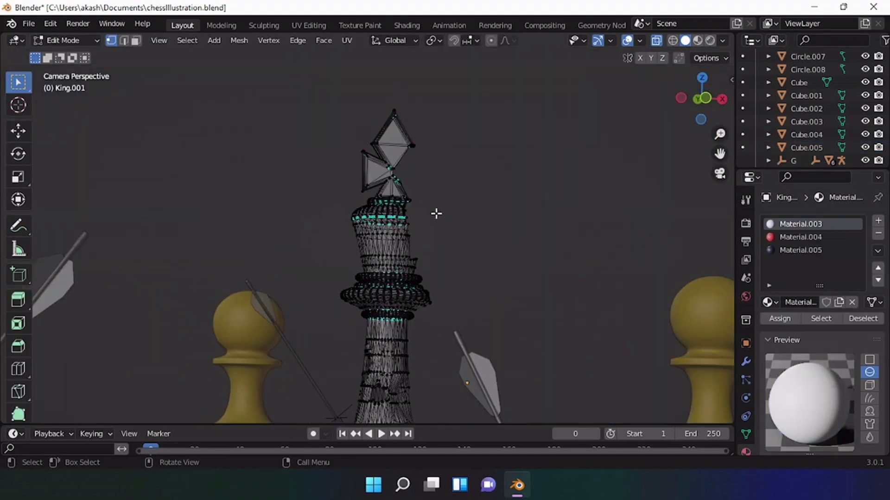
Box-select part of the white king's upper mesh for further damage.
key(b)
click(301, 328)
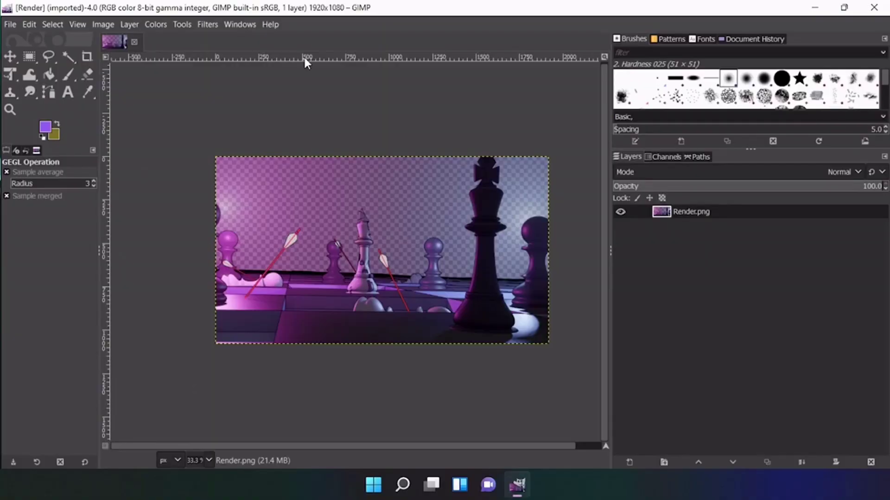
Rearrange the Render.png layer in GIMP, and pick a light blue foreground colour.
drag(680, 211, 715, 224)
click(45, 126)
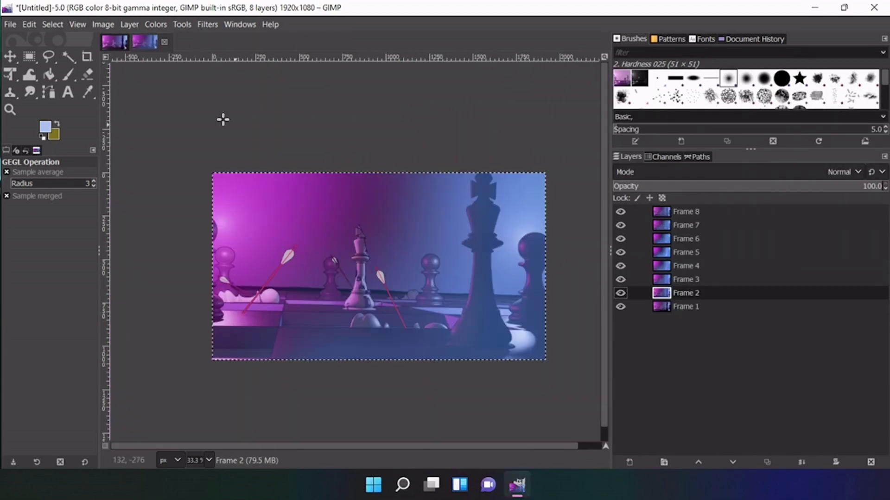
Select the Frame 1 layer in the eight-frame image.
click(677, 310)
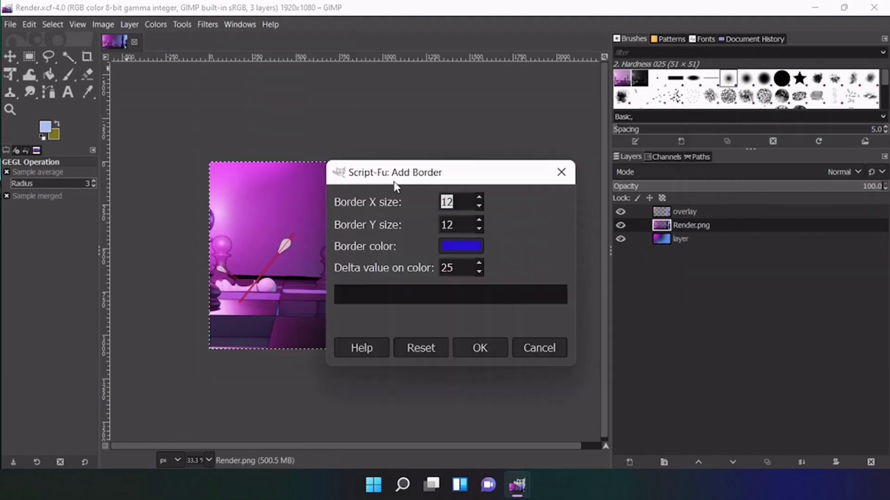